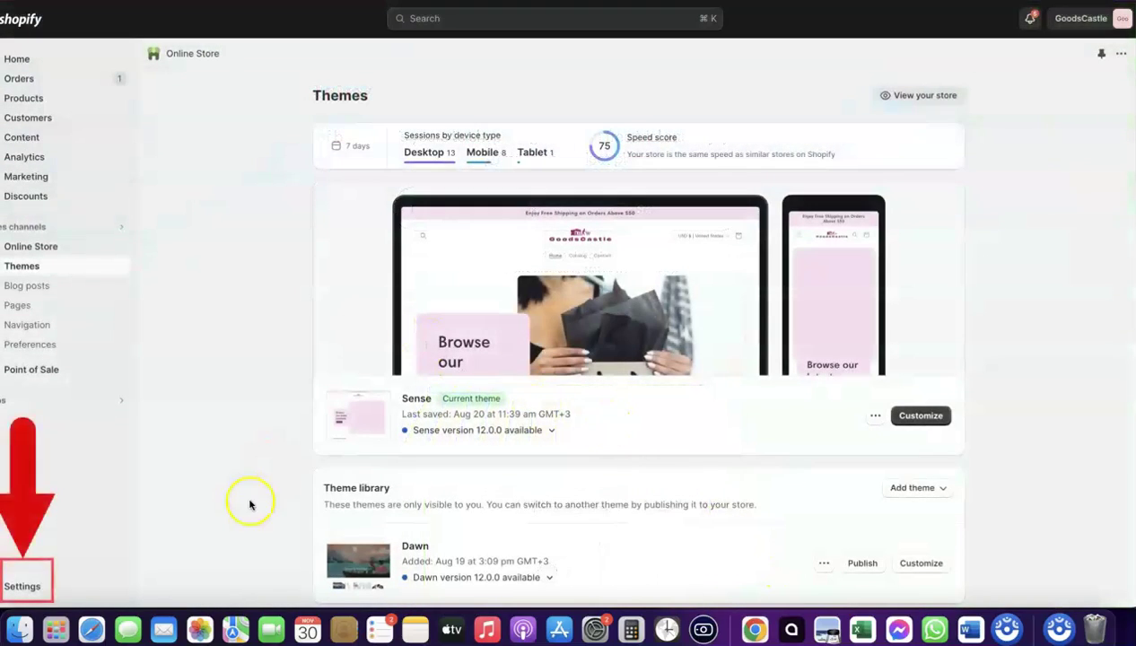
Open the store's Payments settings and reach the Shopify Payments supported countries help article
{"action": "left_click", "coordinate": [20, 587]}
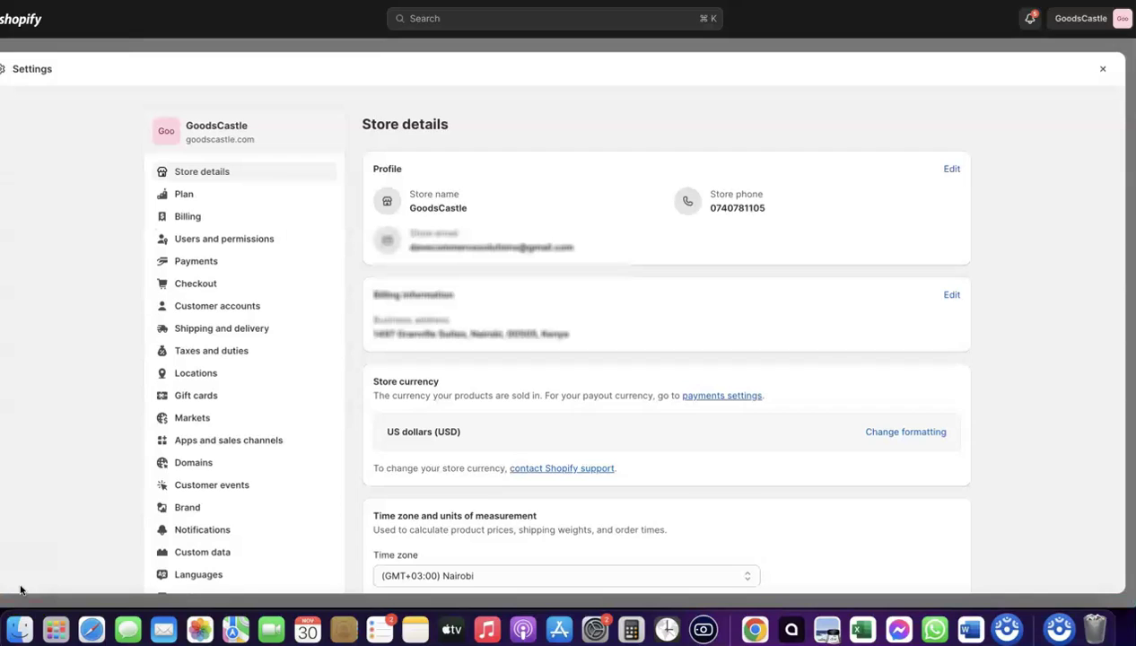
{"action": "left_click", "coordinate": [187, 262]}
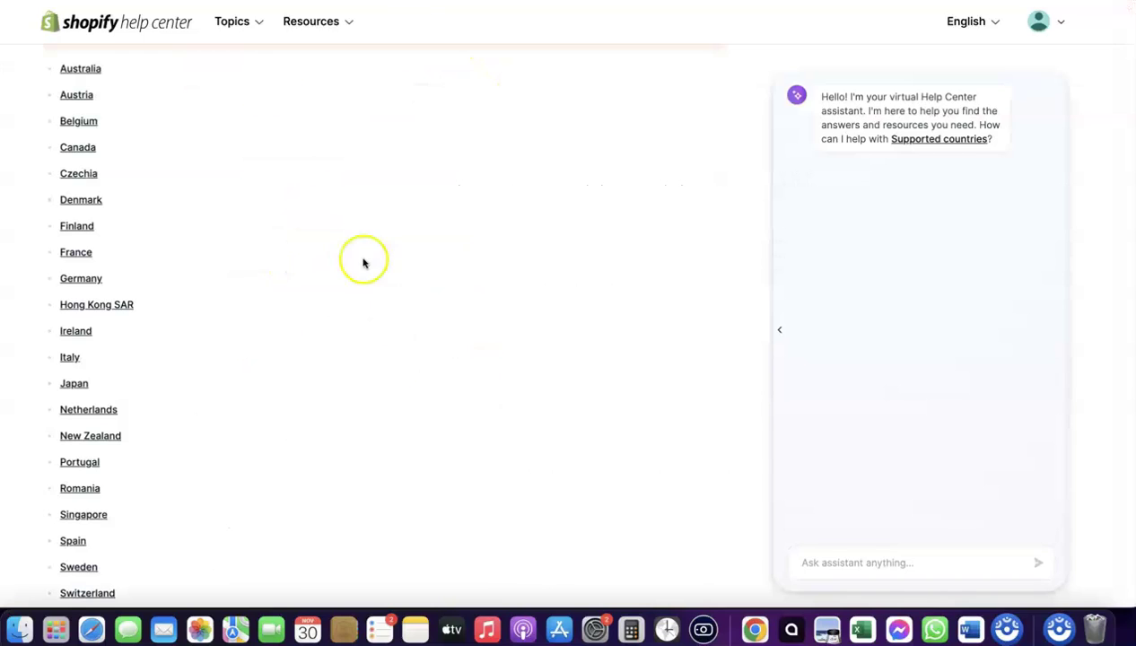
Scroll through the supported countries list, Australia through Switzerland
{"action": "scroll", "coordinate": [364, 261], "scroll_direction": "up", "scroll_amount": 5}
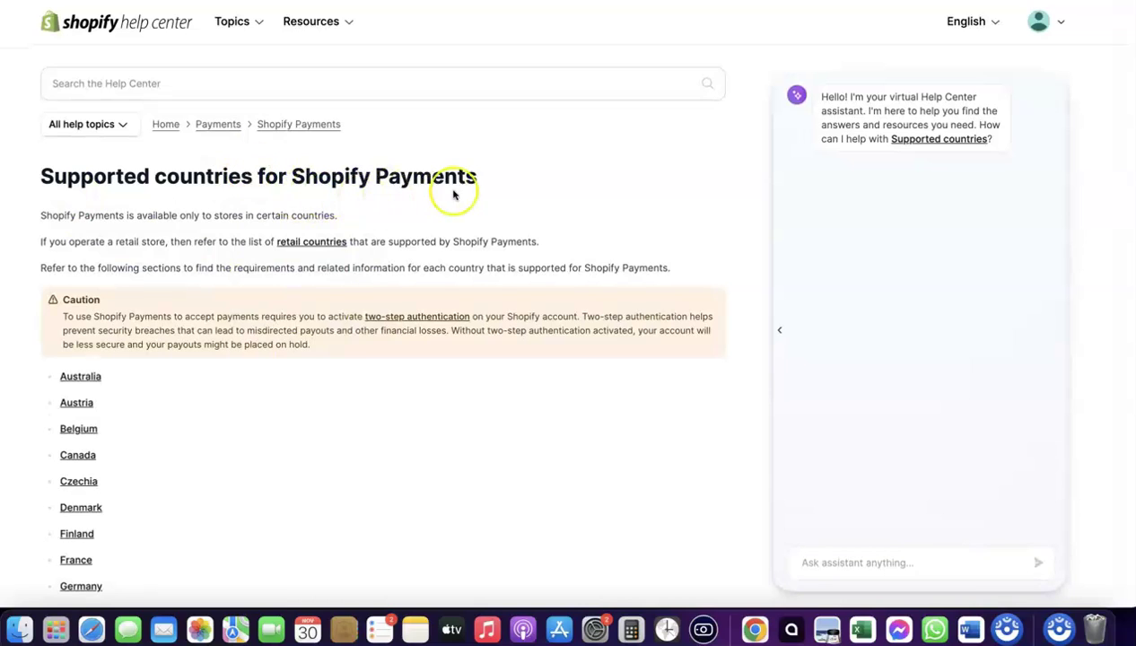
{"action": "scroll", "coordinate": [454, 193], "scroll_direction": "down", "scroll_amount": 4}
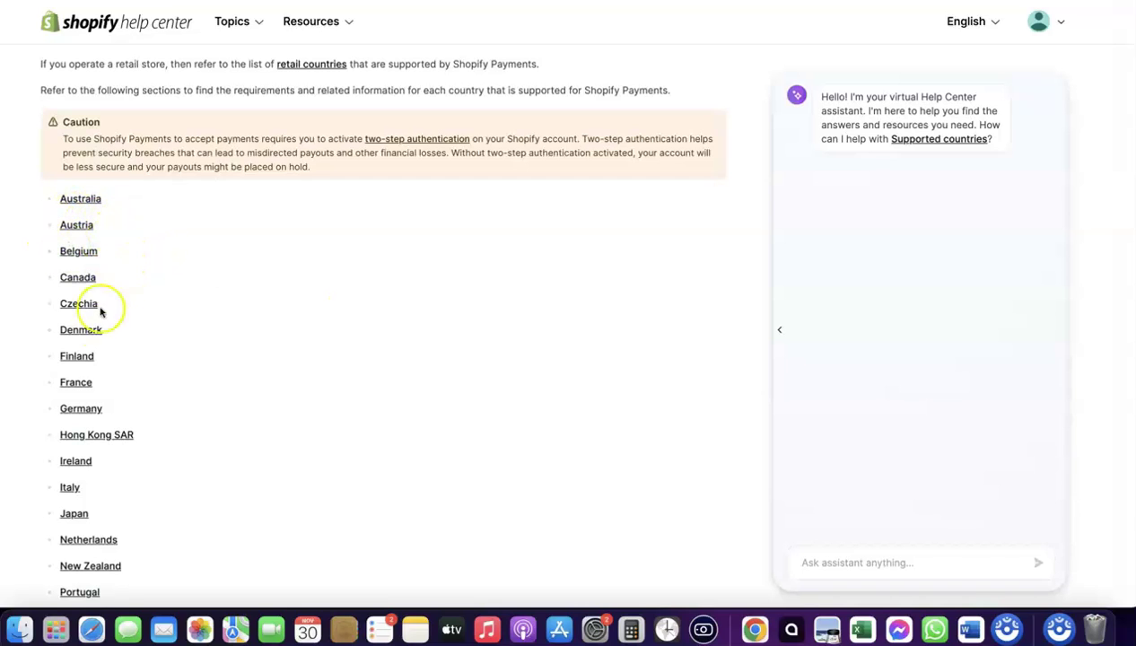
{"action": "scroll", "coordinate": [143, 332], "scroll_direction": "down", "scroll_amount": 2}
{"action": "scroll", "coordinate": [133, 329], "scroll_direction": "down", "scroll_amount": 2}
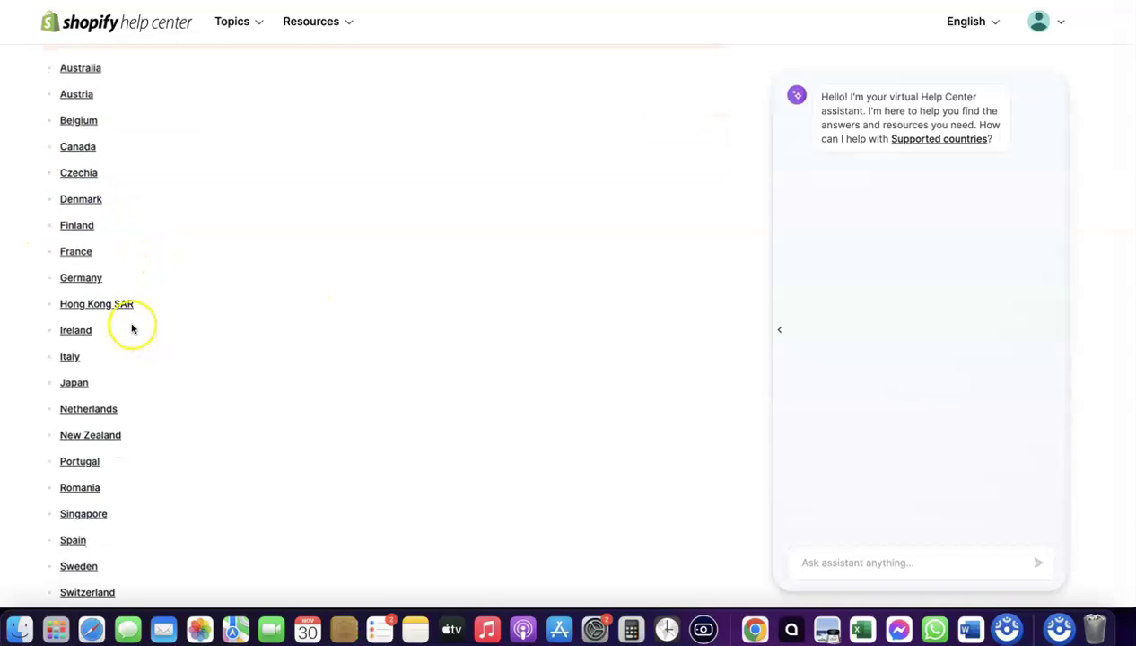
{"action": "scroll", "coordinate": [84, 467], "scroll_direction": "down", "scroll_amount": 2}
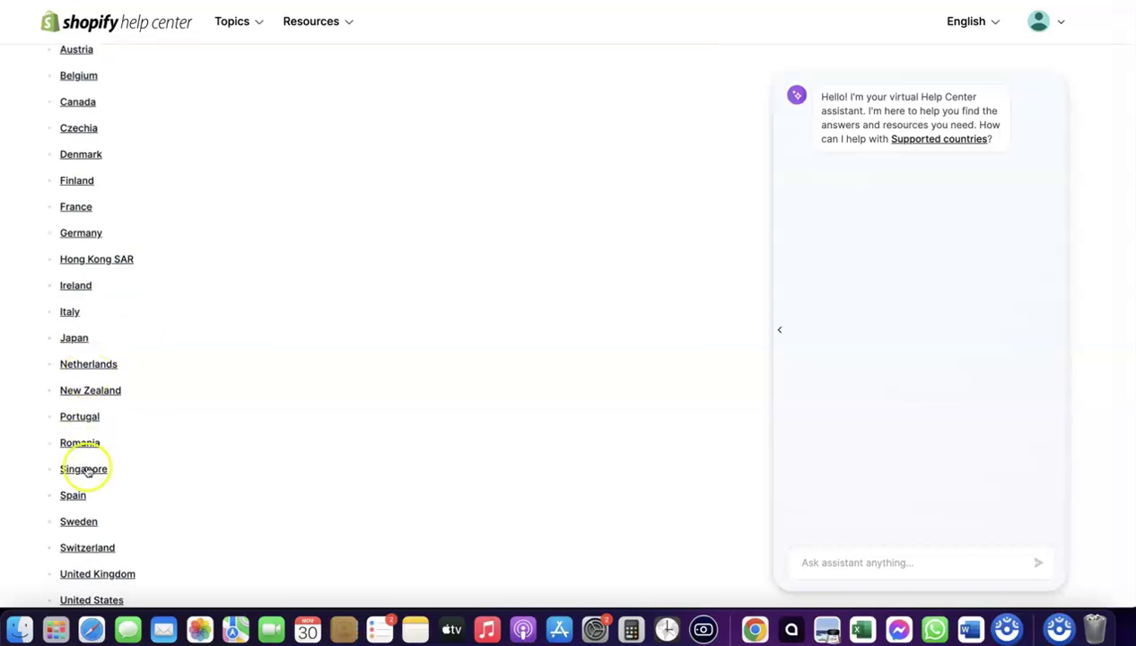
{"action": "scroll", "coordinate": [96, 458], "scroll_direction": "down", "scroll_amount": 4}
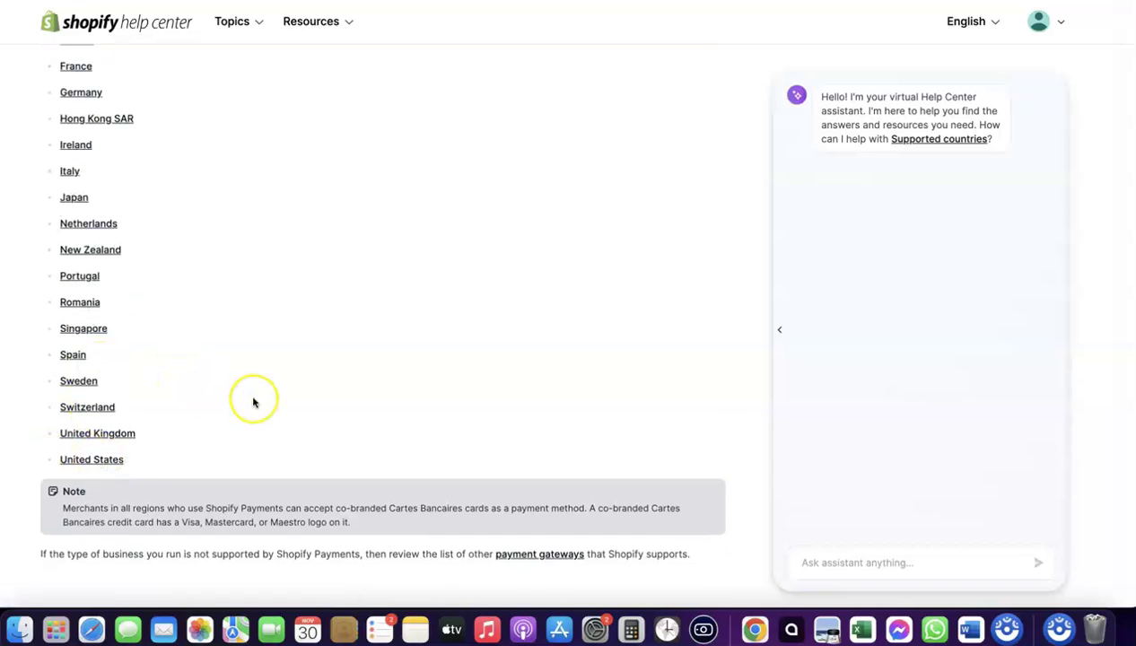
{"action": "scroll", "coordinate": [254, 402], "scroll_direction": "up", "scroll_amount": 3}
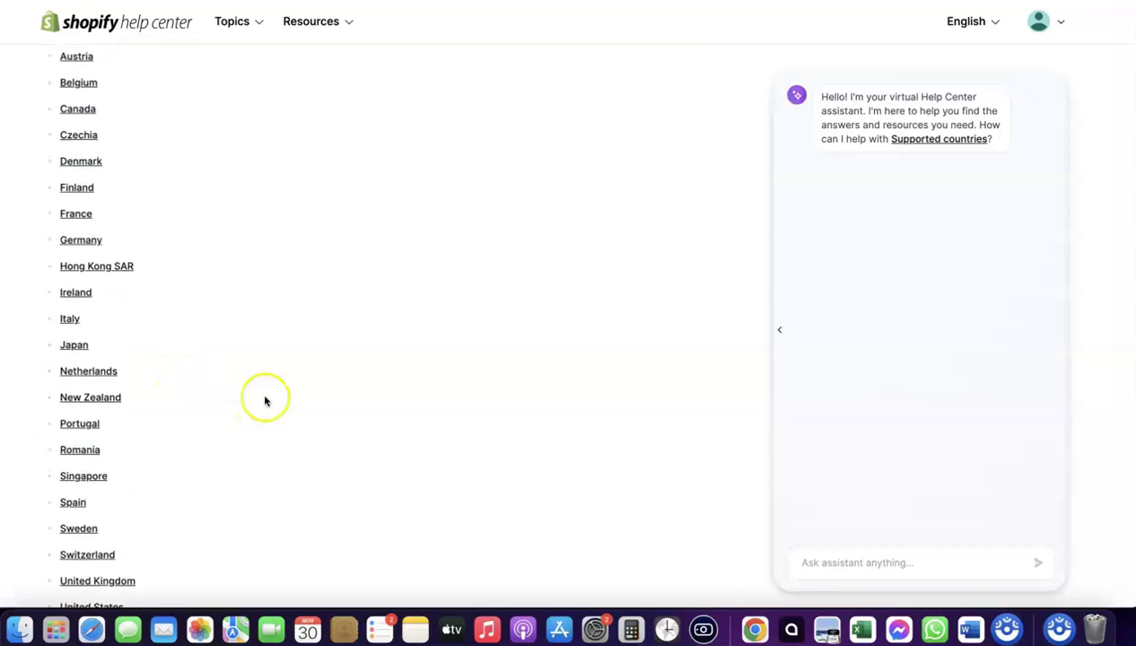
{"action": "scroll", "coordinate": [89, 79], "scroll_direction": "up", "scroll_amount": 1}
{"action": "scroll", "coordinate": [87, 74], "scroll_direction": "up", "scroll_amount": 3}
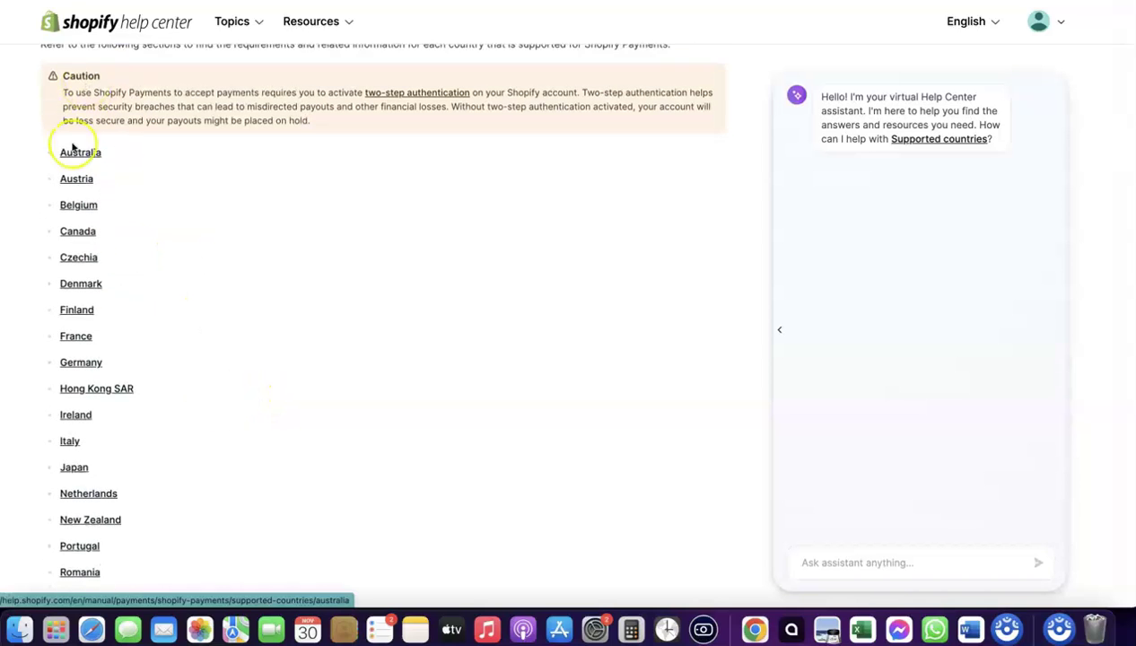
{"action": "scroll", "coordinate": [208, 184], "scroll_direction": "up", "scroll_amount": 5}
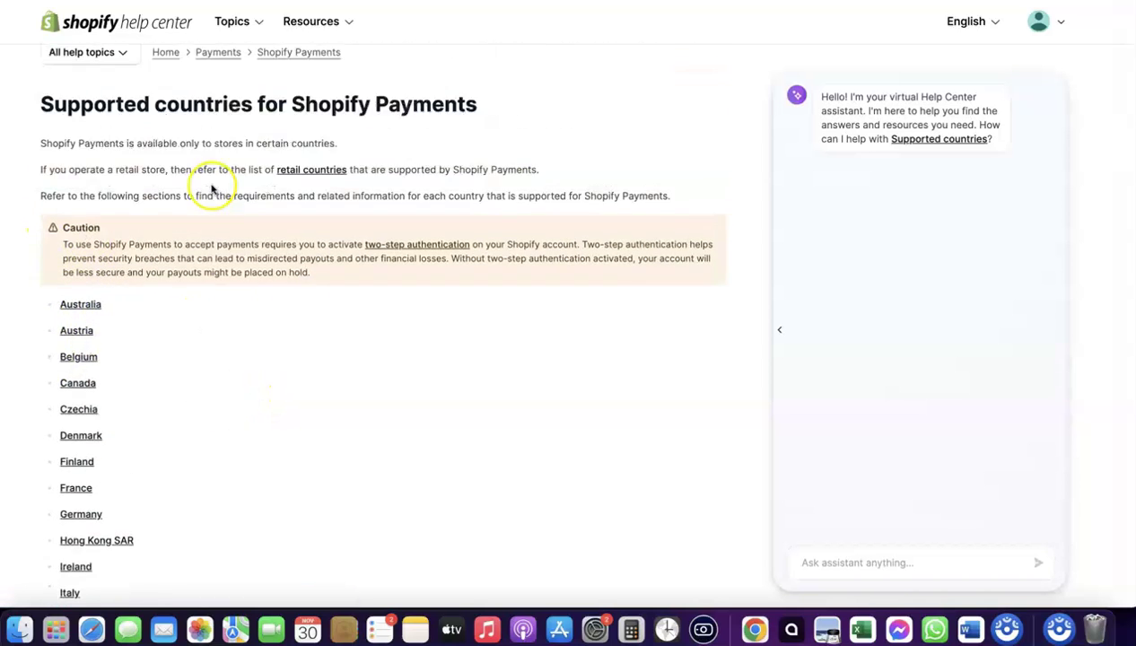
{"action": "scroll", "coordinate": [208, 176], "scroll_direction": "down", "scroll_amount": 10}
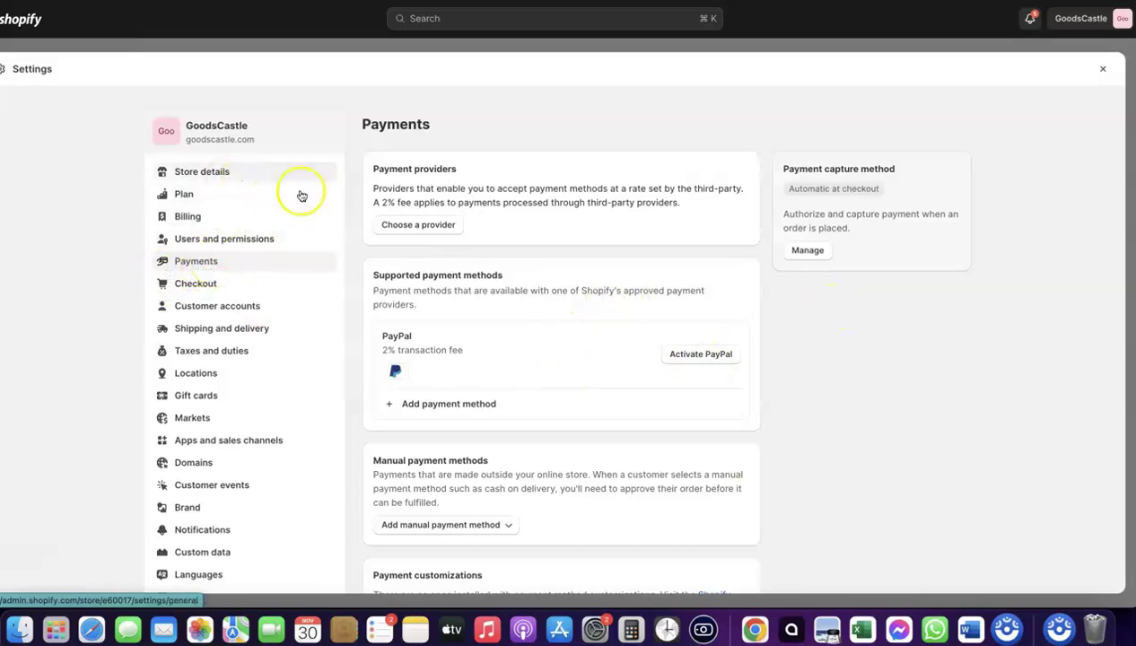
{"action": "left_click", "coordinate": [415, 226]}
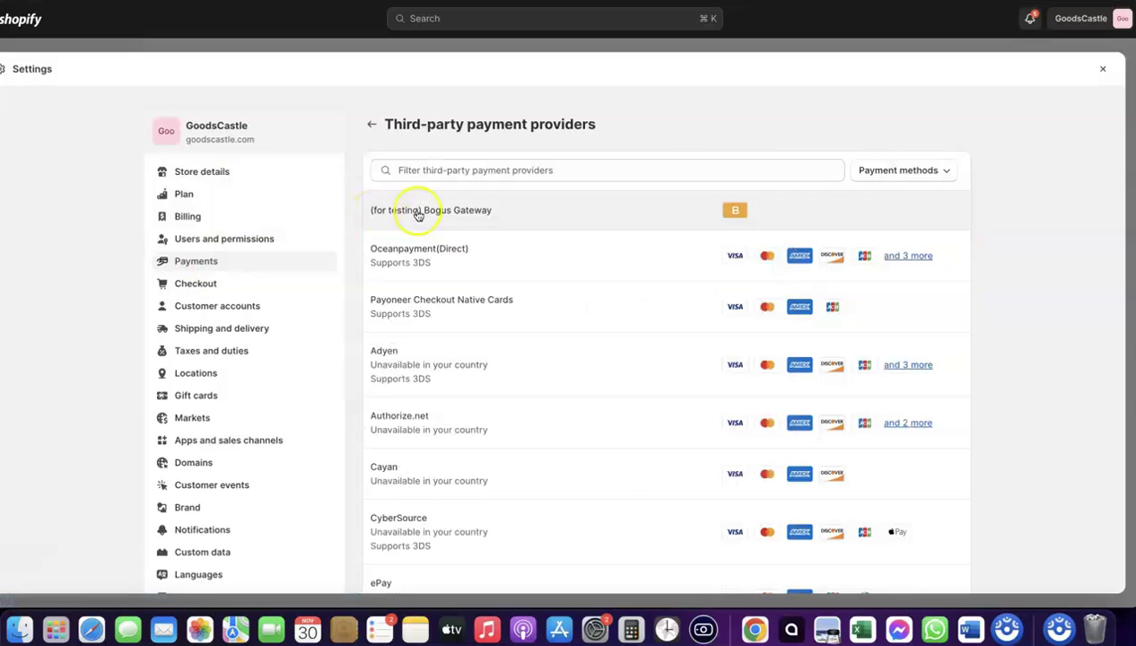
{"action": "left_click", "coordinate": [575, 169]}
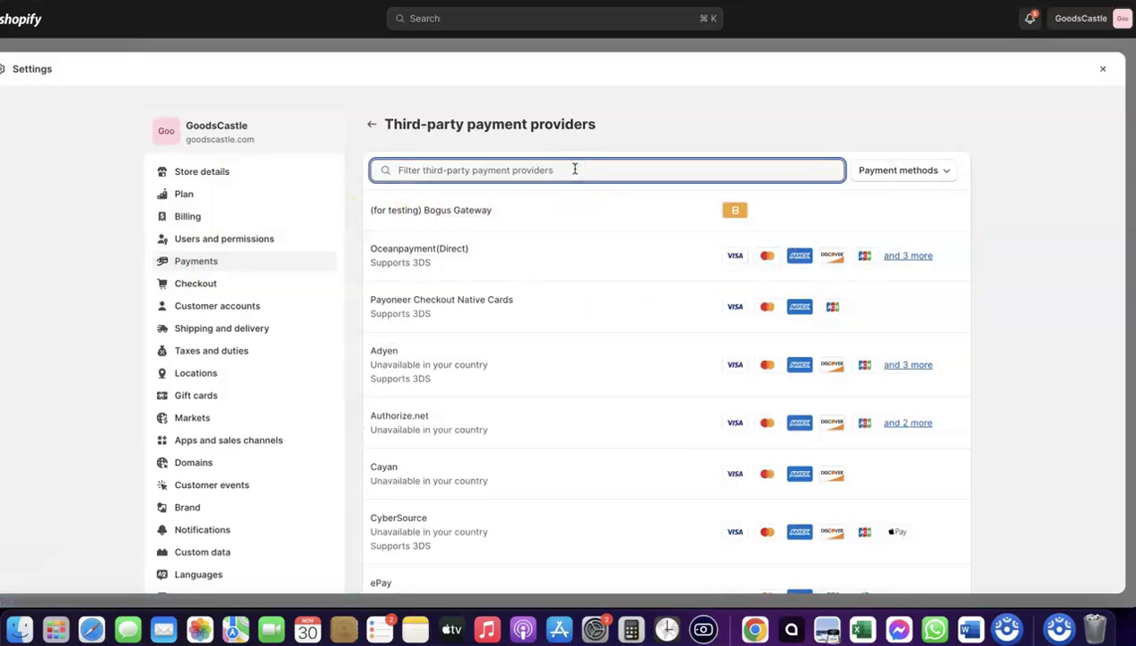
{"action": "type", "text": "Stripe"}
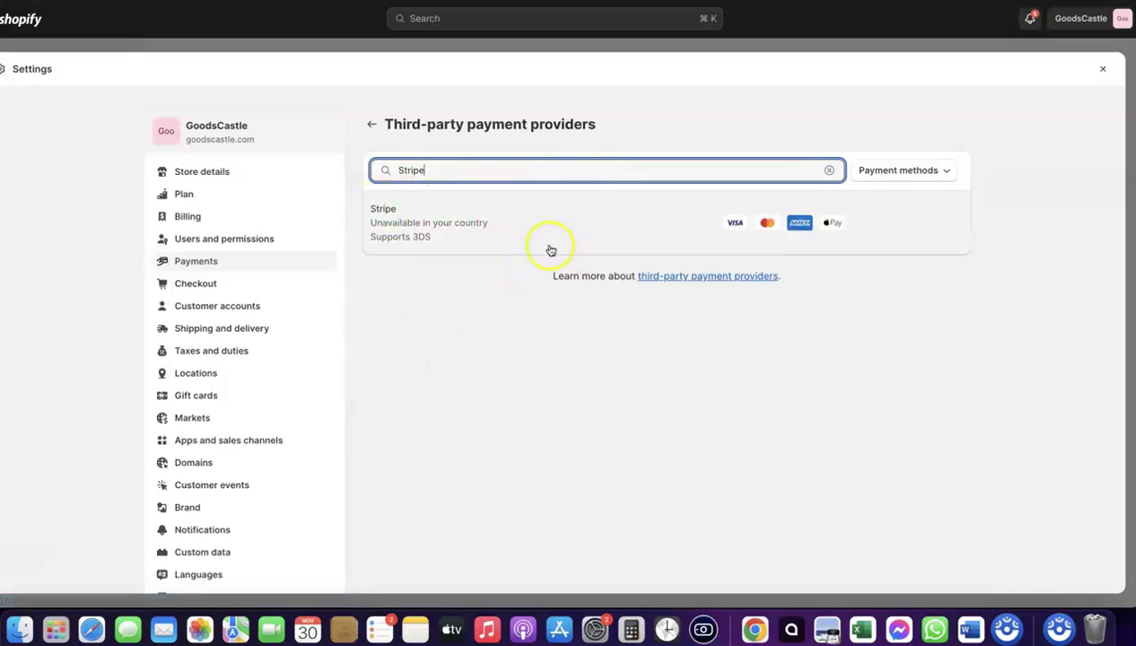
{"action": "left_click", "coordinate": [461, 223]}
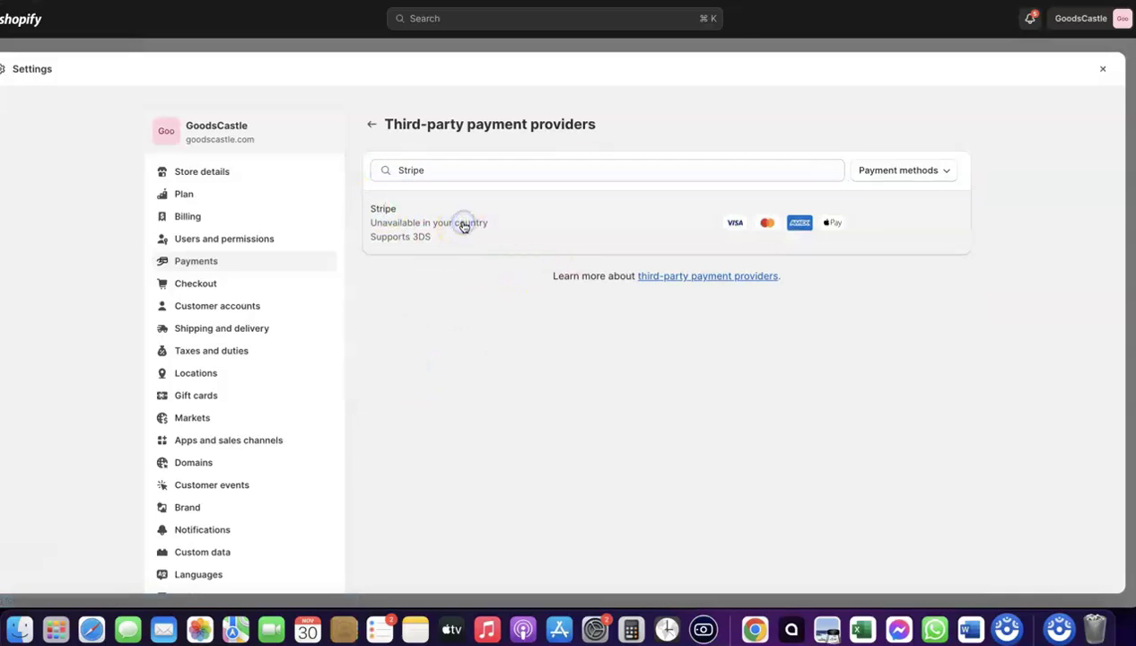
{"action": "left_click", "coordinate": [317, 199]}
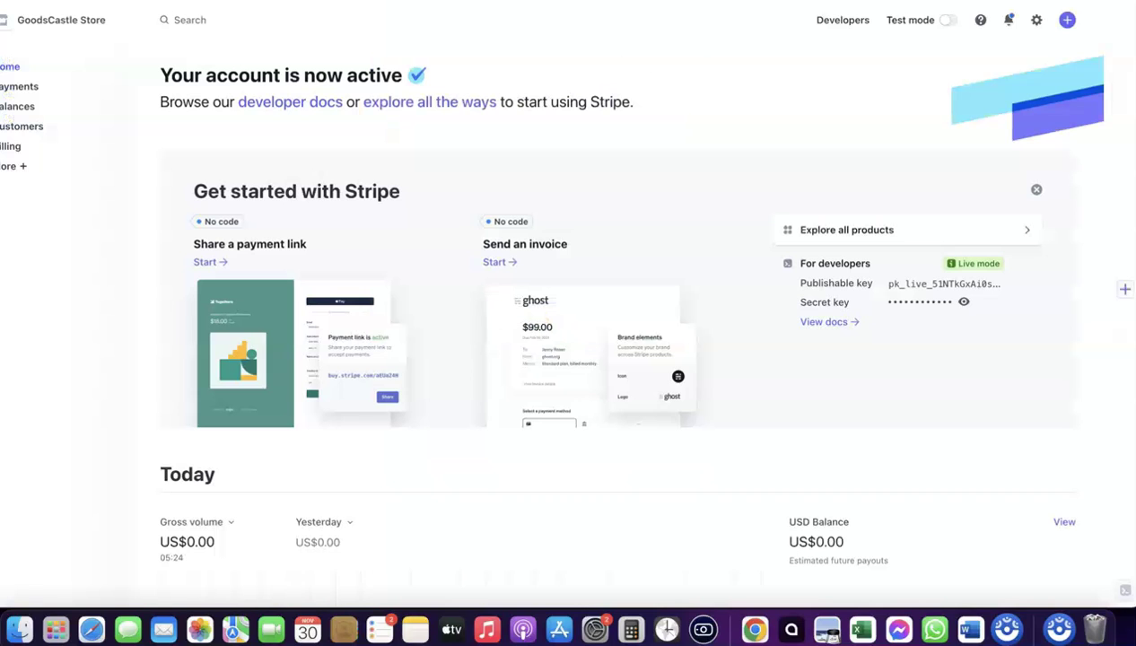
{"action": "left_click", "coordinate": [112, 20]}
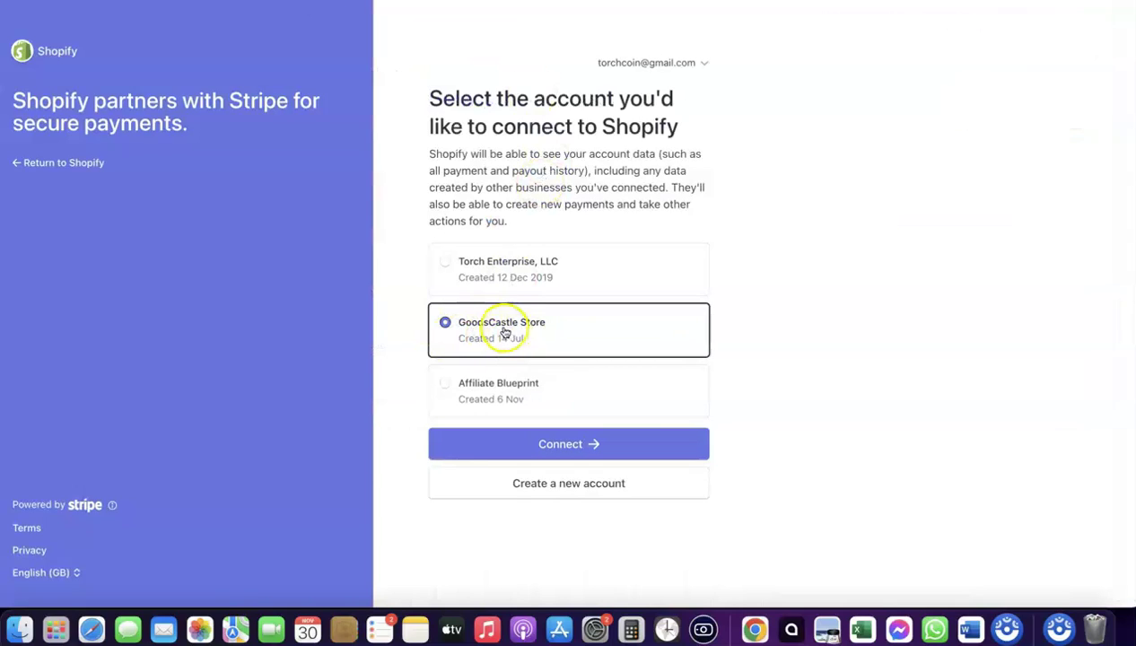
Pick GoodsCastle Store on Stripe's Select the account page and connect it
{"action": "left_click", "coordinate": [565, 445]}
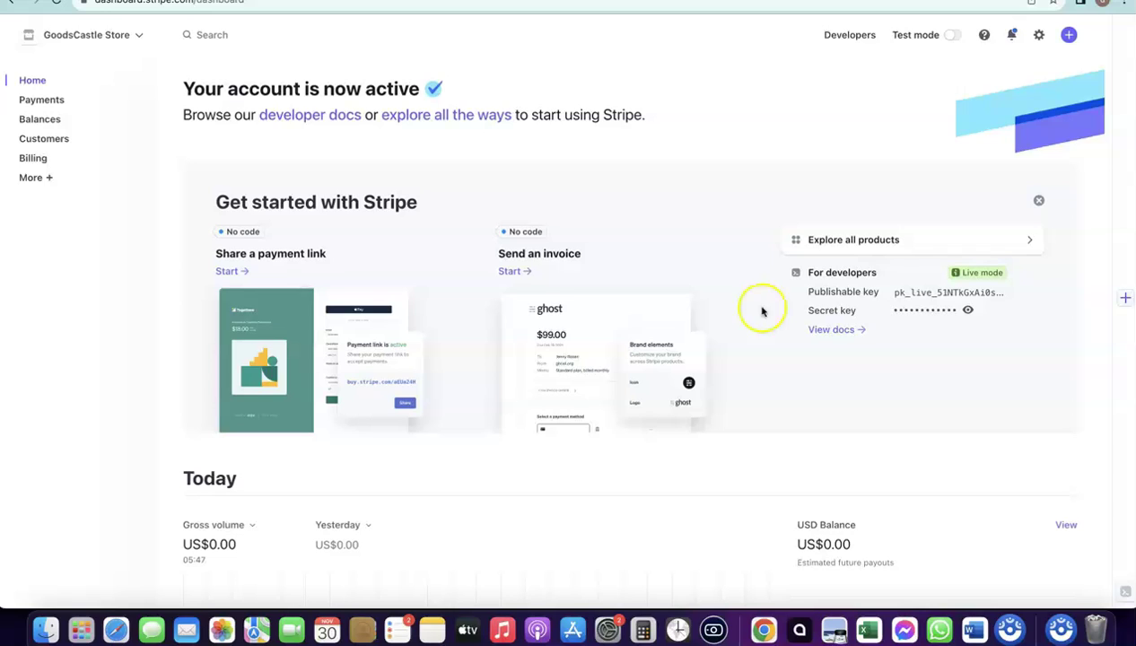
Return to Shopify's Payments tab, then open Northwest Registered Agent's $39 formation page
{"action": "left_click", "coordinate": [197, 2]}
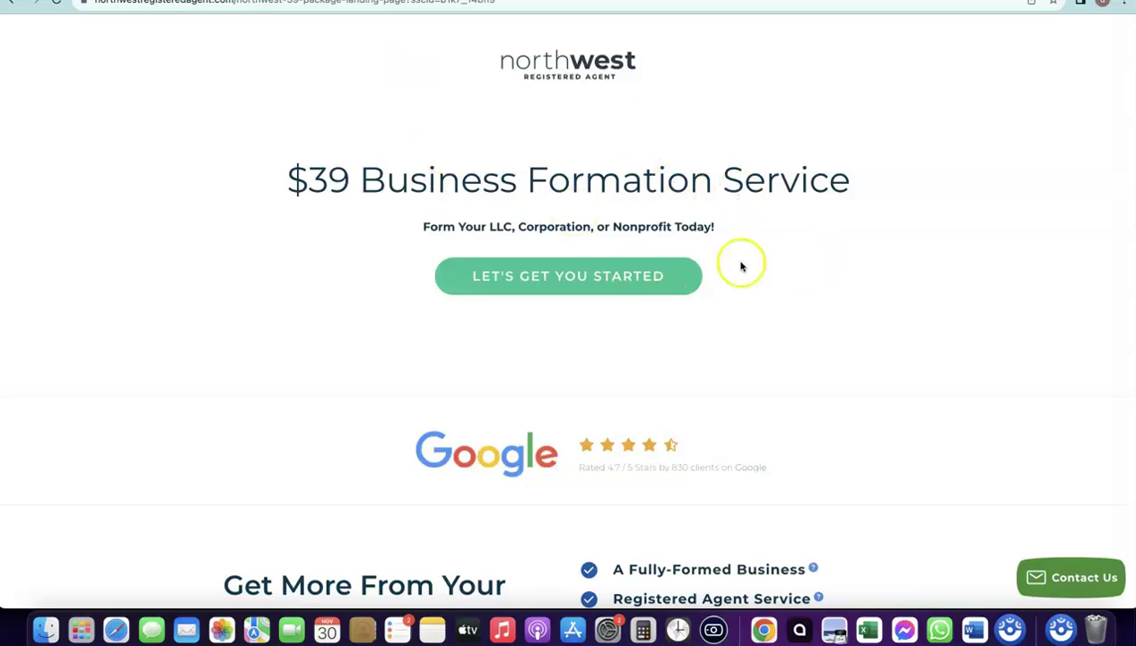
{"action": "left_click", "coordinate": [566, 278]}
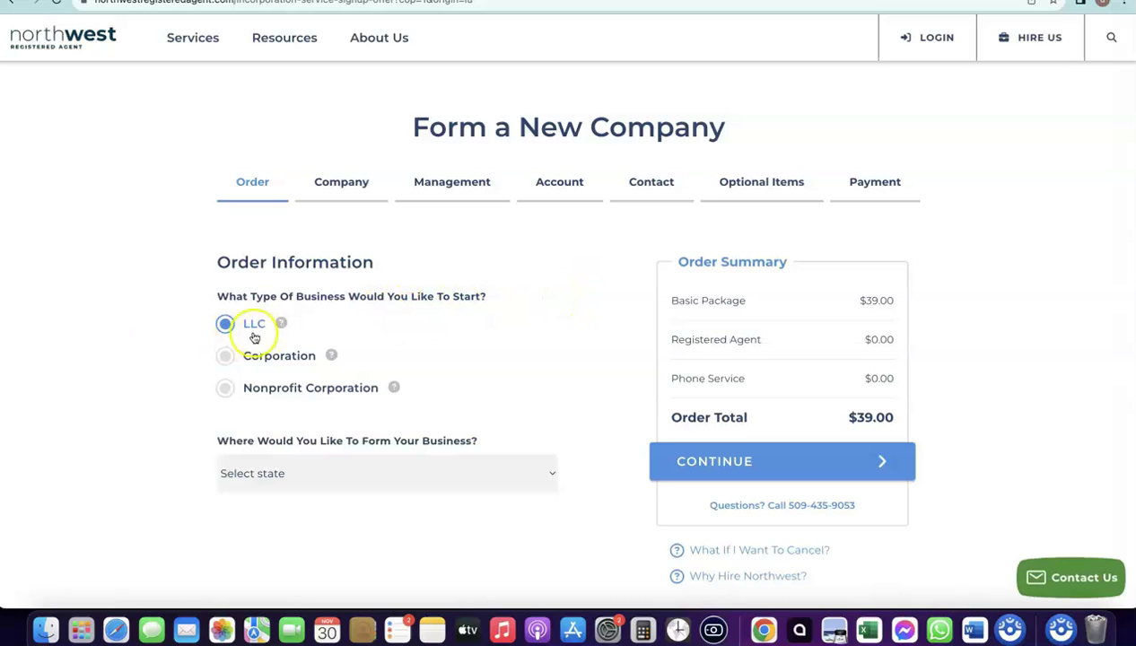
Start the LLC formation order and view the state list without choosing a state
{"action": "scroll", "coordinate": [270, 321], "scroll_direction": "down", "scroll_amount": 1}
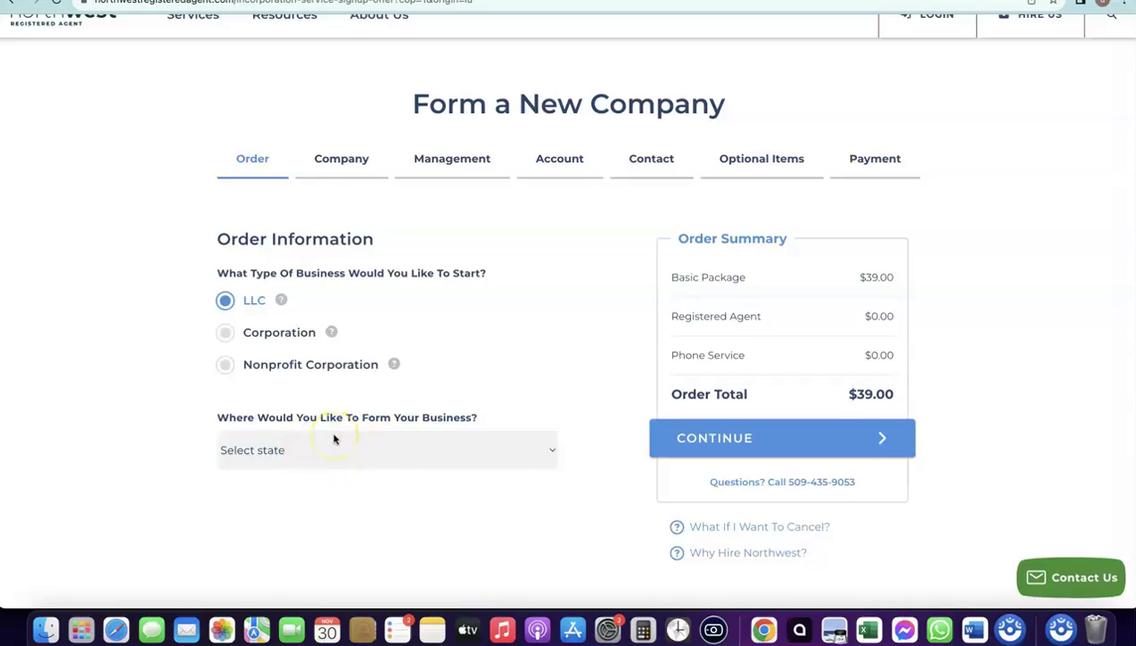
{"action": "left_click", "coordinate": [325, 445]}
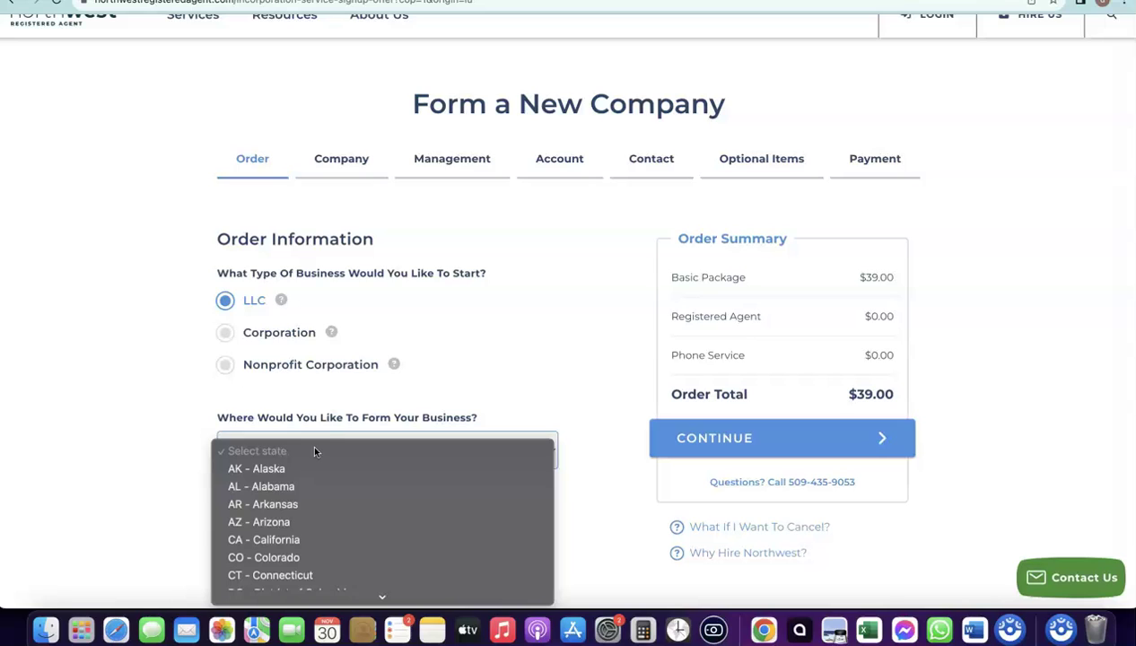
{"action": "left_click", "coordinate": [128, 375]}
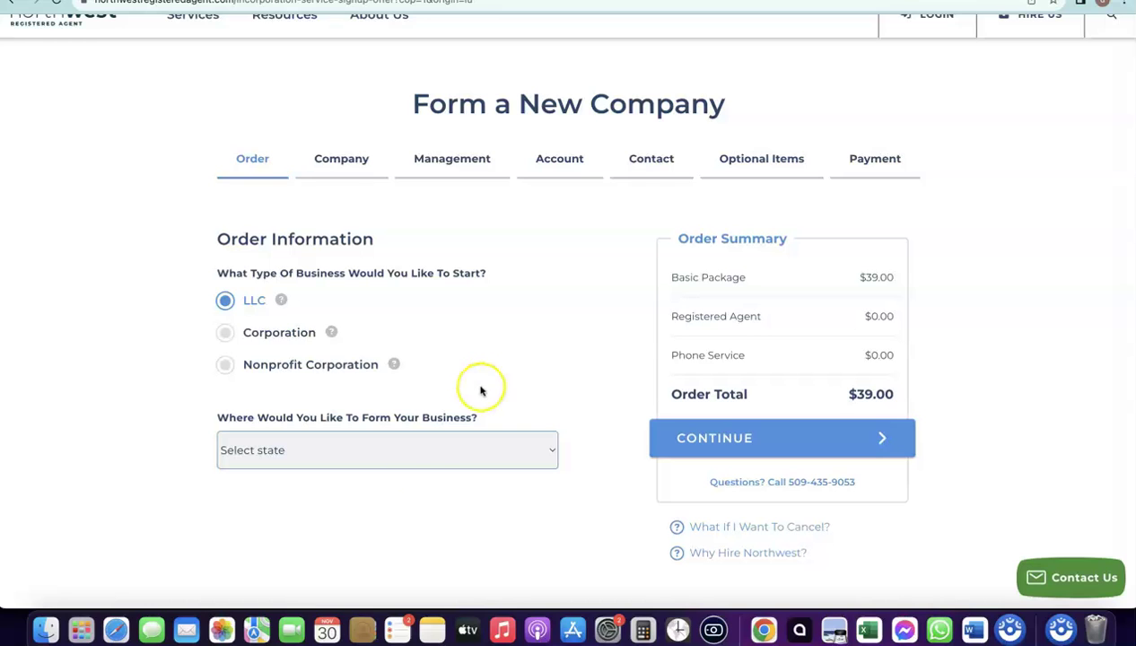
Choose NM - New Mexico, adding $50.00 6-day processing for an $89.00 total
{"action": "left_click", "coordinate": [393, 457]}
{"action": "scroll", "coordinate": [395, 458], "scroll_direction": "down", "scroll_amount": 10}
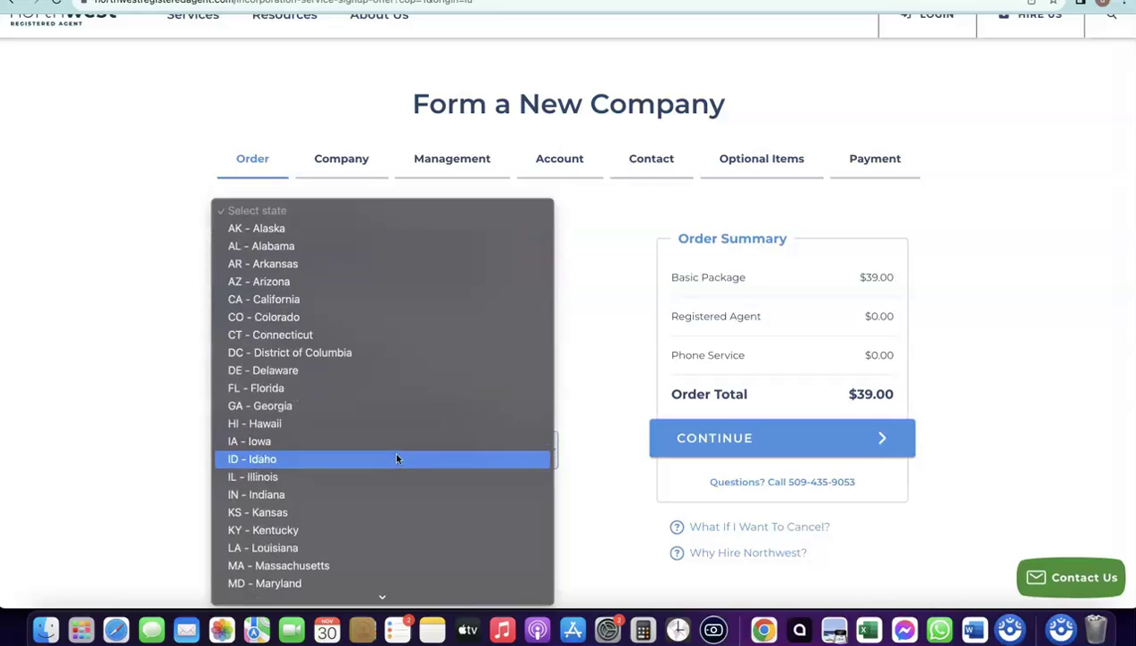
{"action": "scroll", "coordinate": [296, 358], "scroll_direction": "down", "scroll_amount": 8}
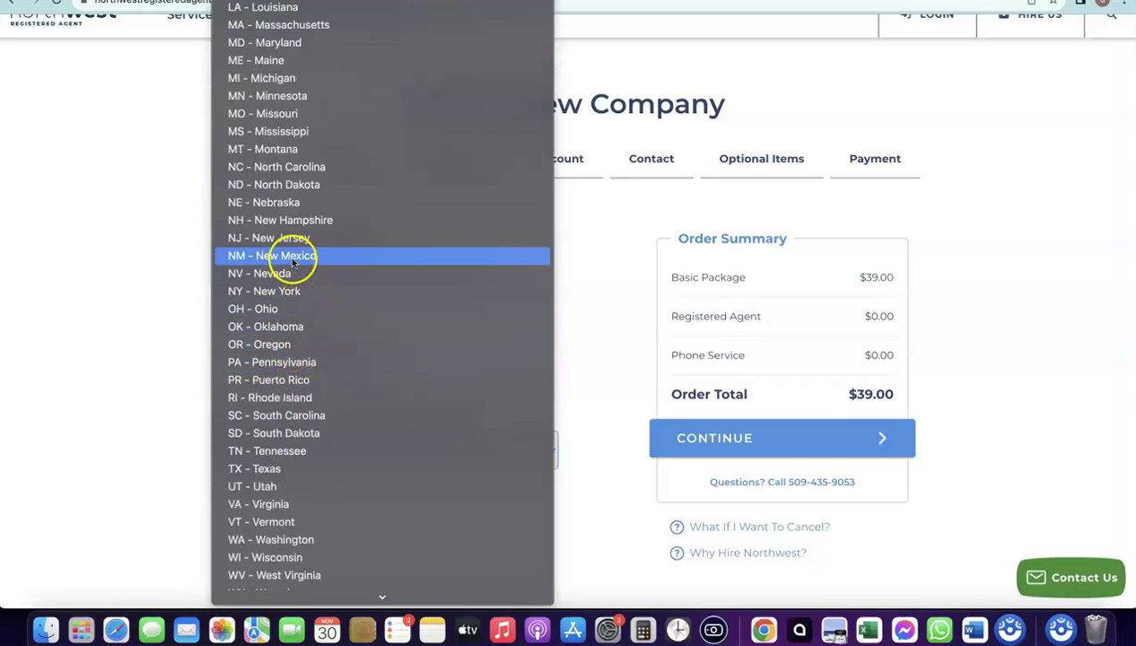
{"action": "left_click", "coordinate": [284, 256]}
{"action": "scroll", "coordinate": [467, 357], "scroll_direction": "down", "scroll_amount": 1}
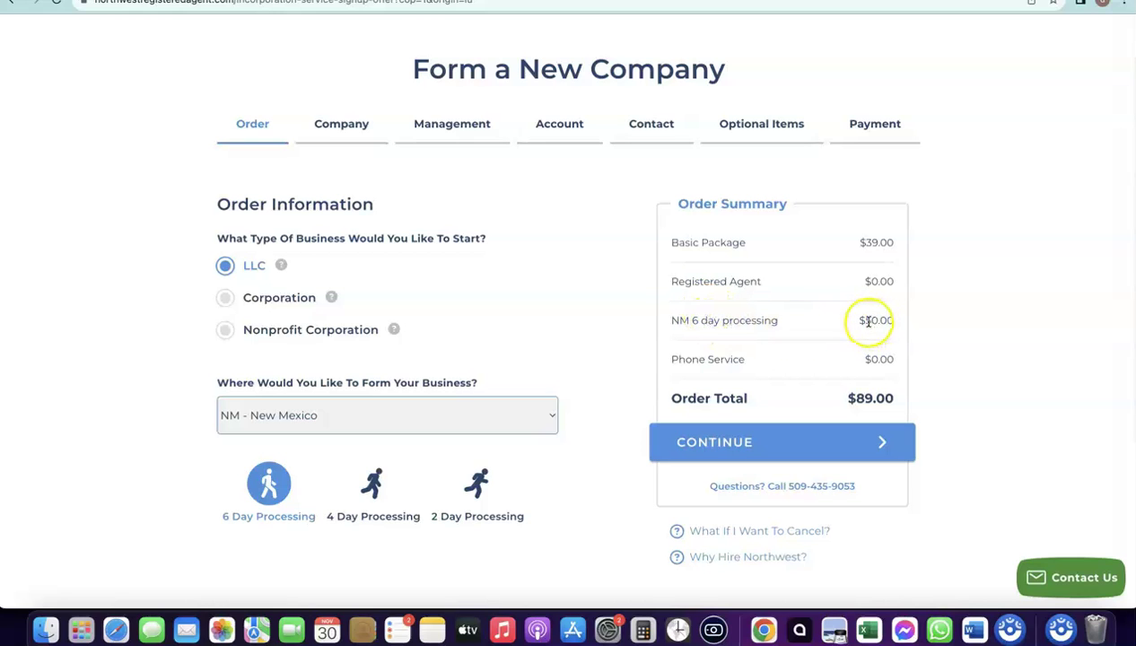
{"action": "scroll", "coordinate": [862, 320], "scroll_direction": "up", "scroll_amount": 5}
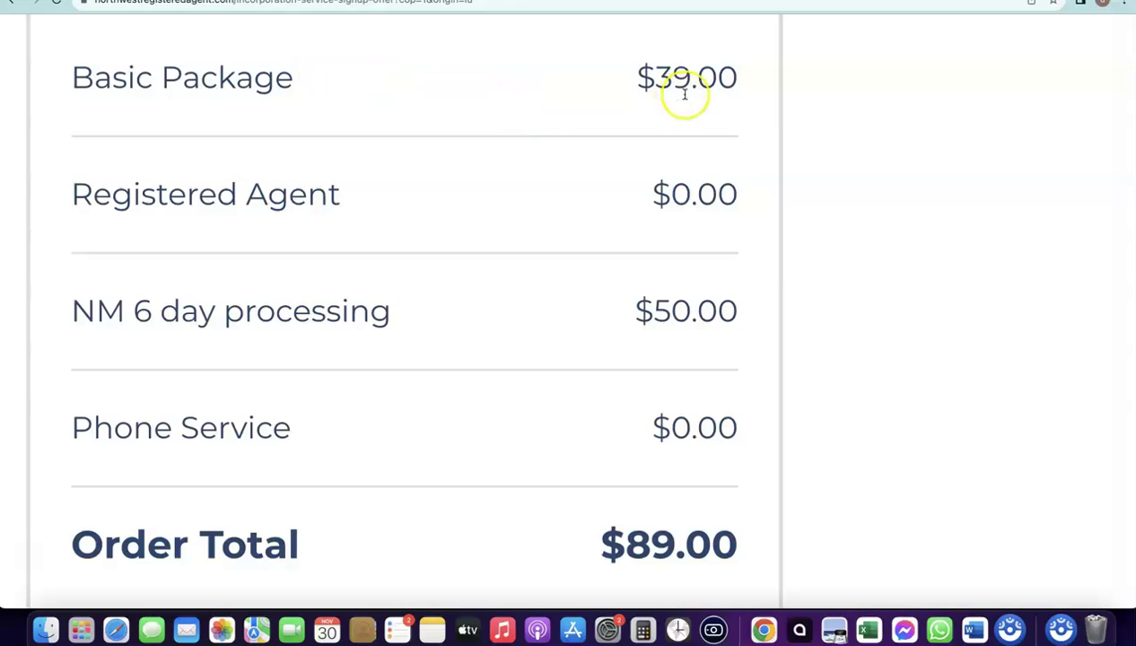
{"action": "scroll", "coordinate": [662, 80], "scroll_direction": "down", "scroll_amount": 5}
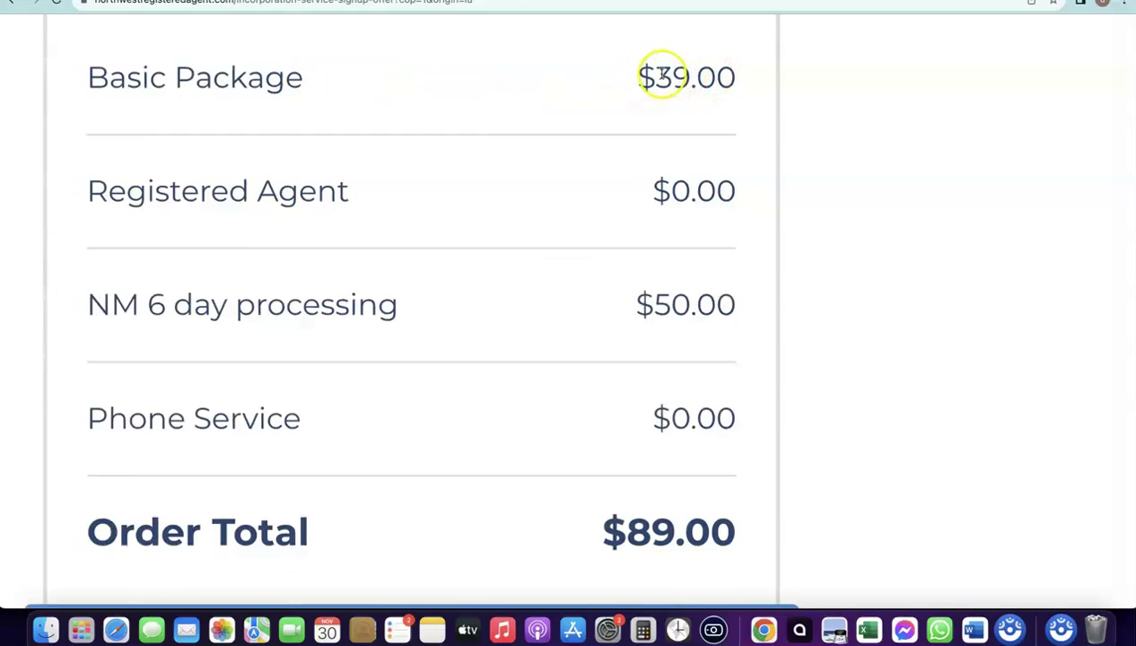